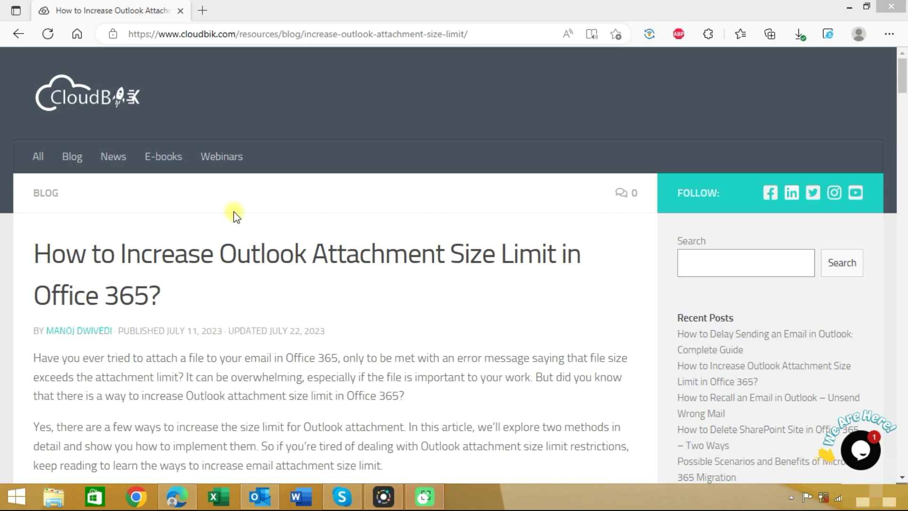
# - Load office.com in a new tab, enter the Microsoft 365 admin center and list all admin centers
pyautogui.click(208, 8)
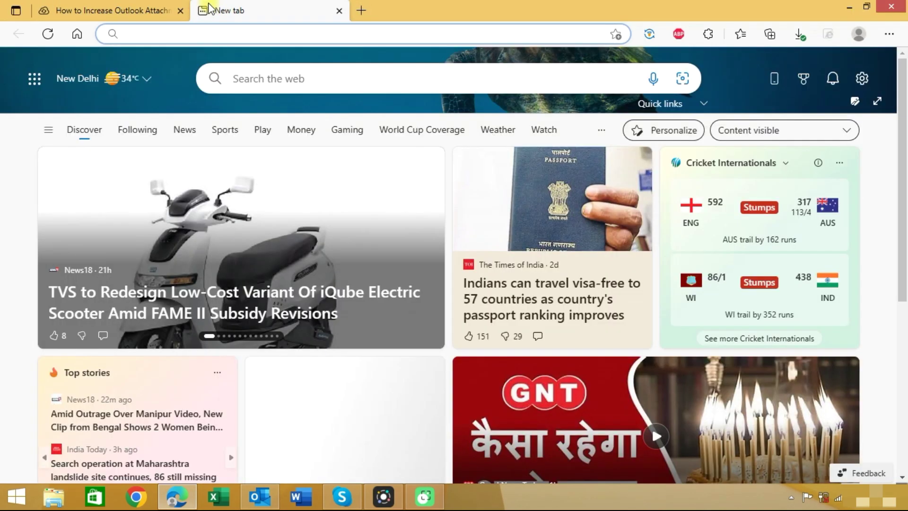
pyautogui.write('offi')
pyautogui.press('Return')
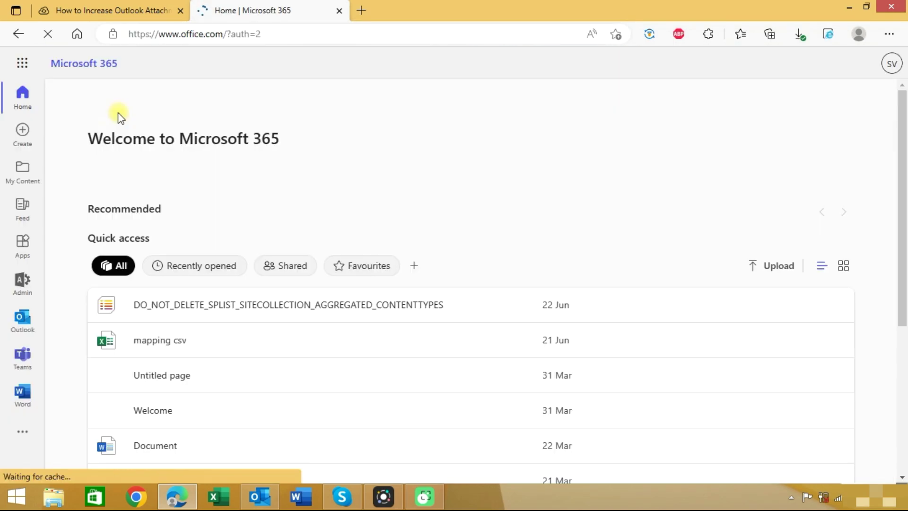
pyautogui.click(22, 283)
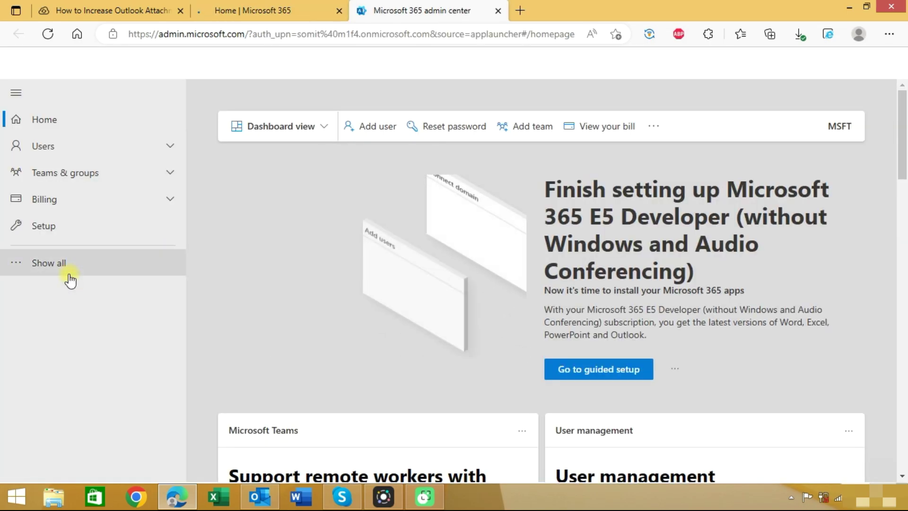
pyautogui.click(68, 278)
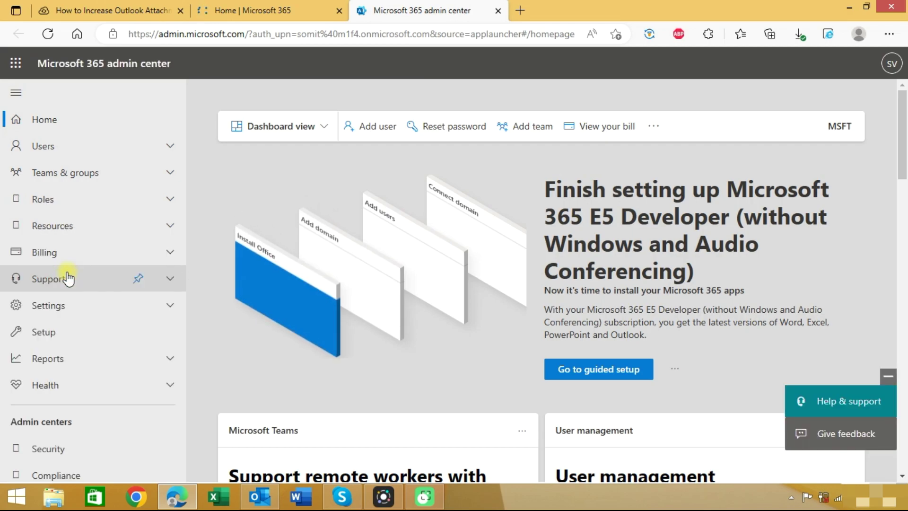
pyautogui.scroll(-4, 67, 278)
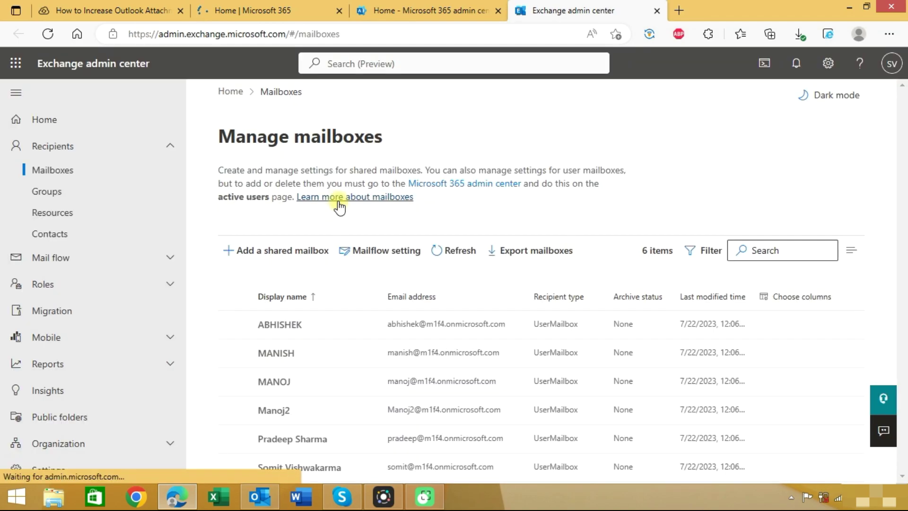
# - Set the default sent and received maximum message sizes to 153600 KB and save
pyautogui.click(373, 259)
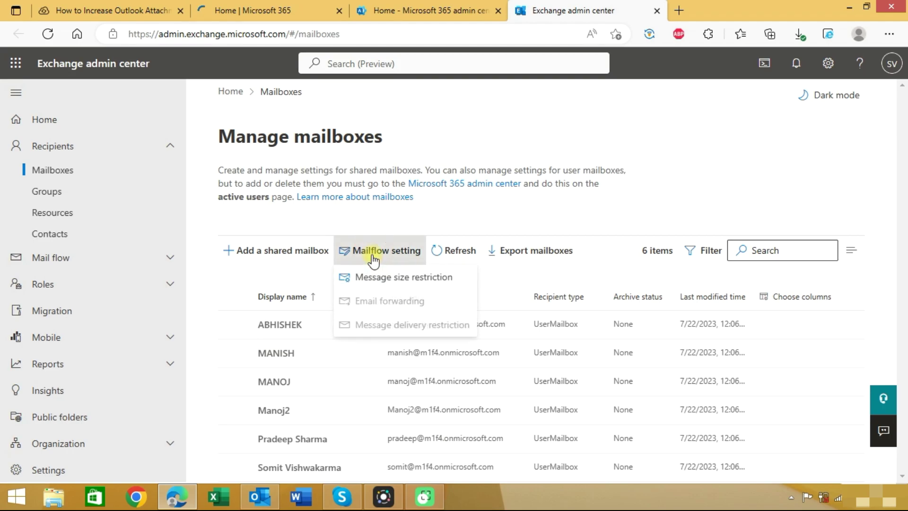
pyautogui.click(395, 283)
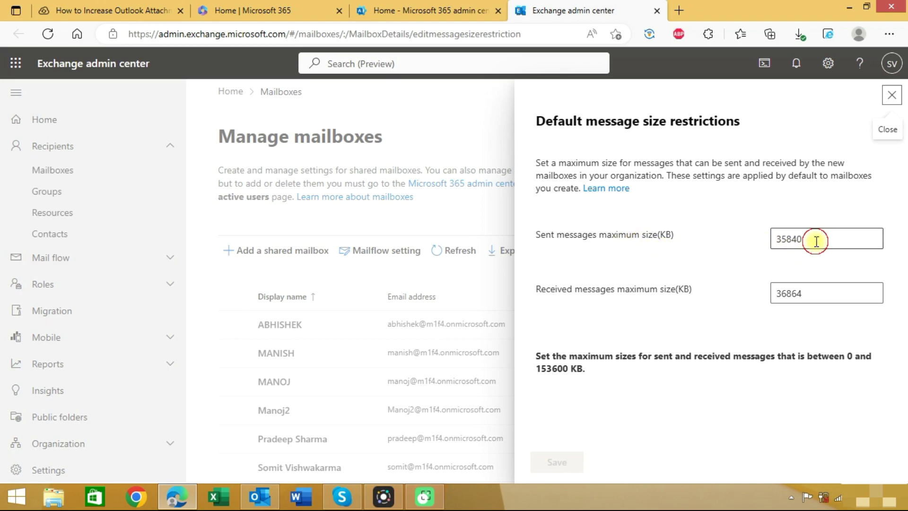
pyautogui.moveTo(815, 240); pyautogui.dragTo(748, 241)
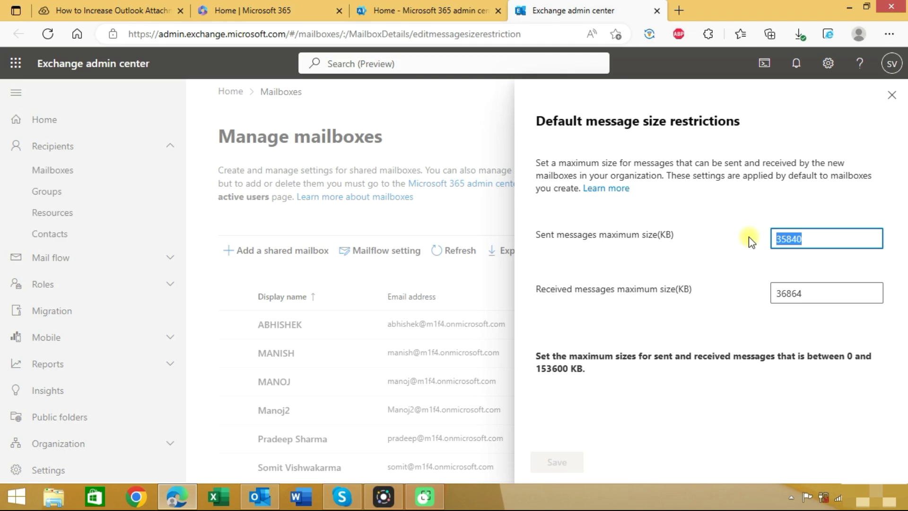
pyautogui.write('153600')
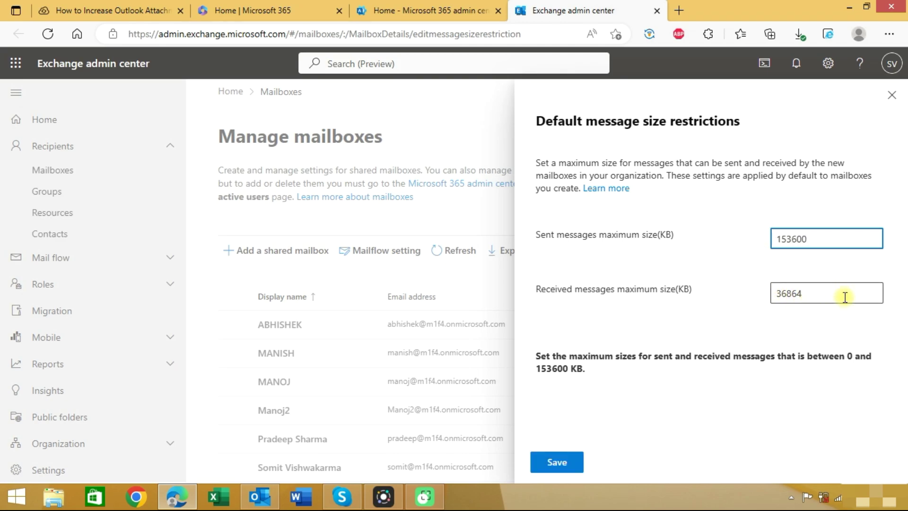
pyautogui.moveTo(844, 297); pyautogui.dragTo(728, 300)
pyautogui.write('153600')
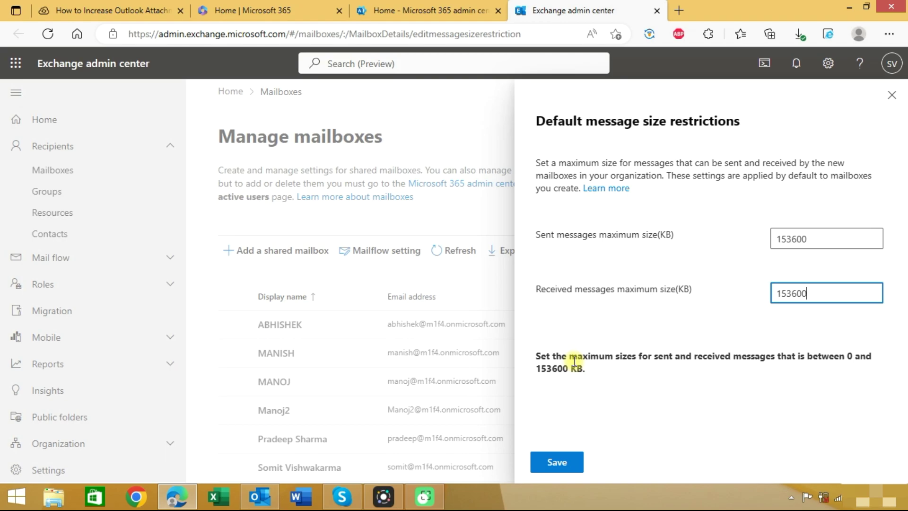
pyautogui.click(567, 466)
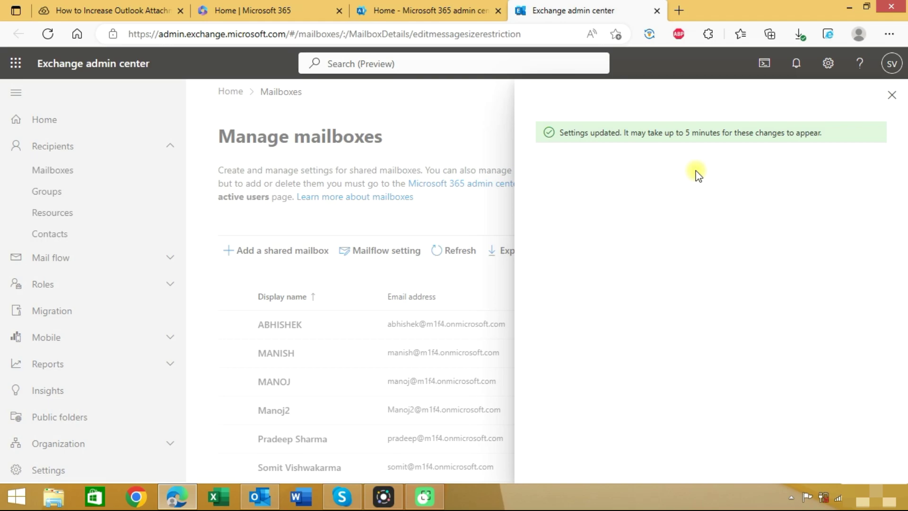
pyautogui.click(888, 98)
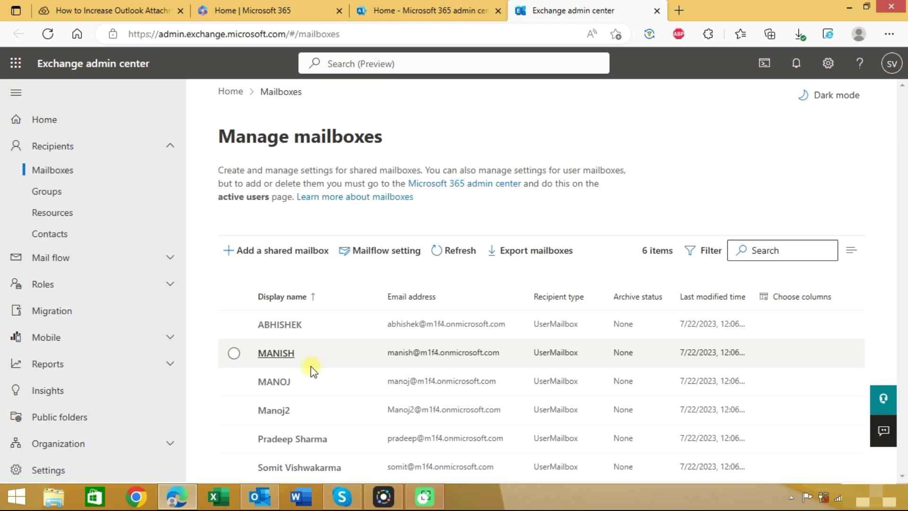
# - Set the second mailbox's sent and received message size limits to 146230 KB and save
pyautogui.click(274, 354)
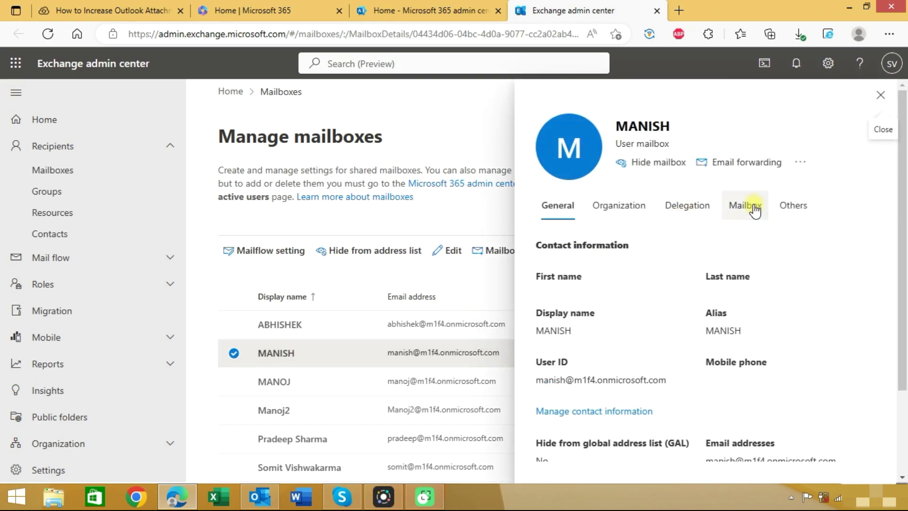
pyautogui.click(753, 208)
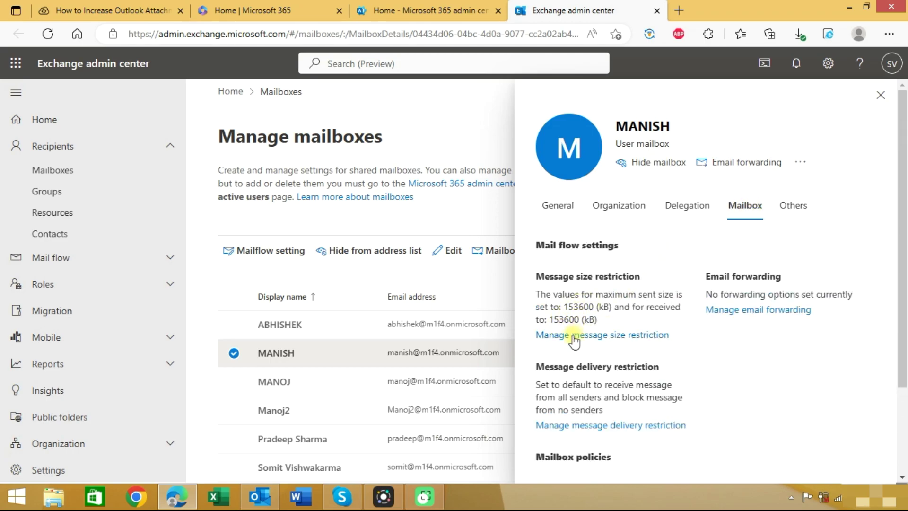
pyautogui.click(610, 335)
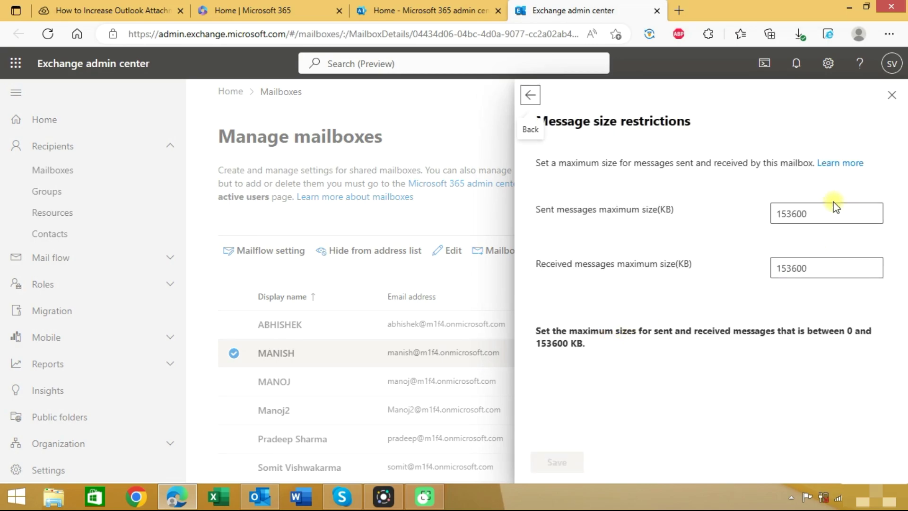
pyautogui.moveTo(833, 213); pyautogui.dragTo(769, 217)
pyautogui.write('1')
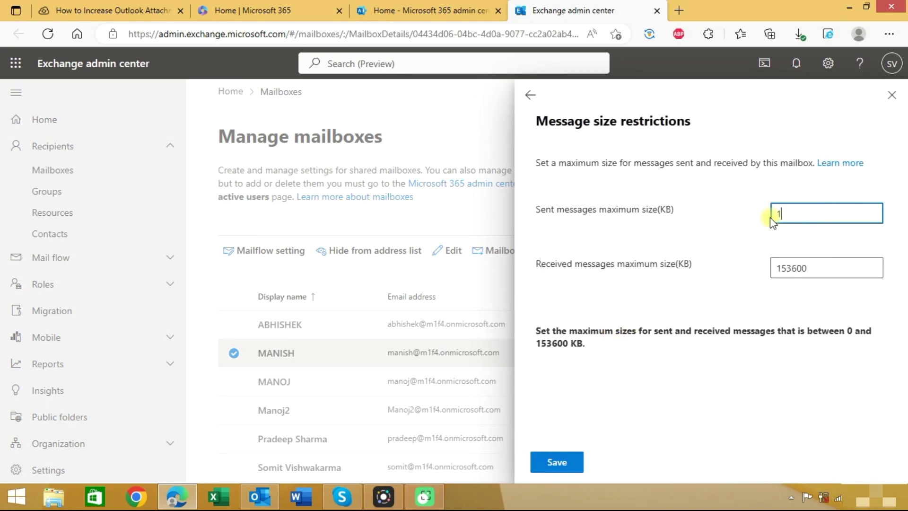
pyautogui.write('46230')
pyautogui.moveTo(825, 257); pyautogui.dragTo(725, 259)
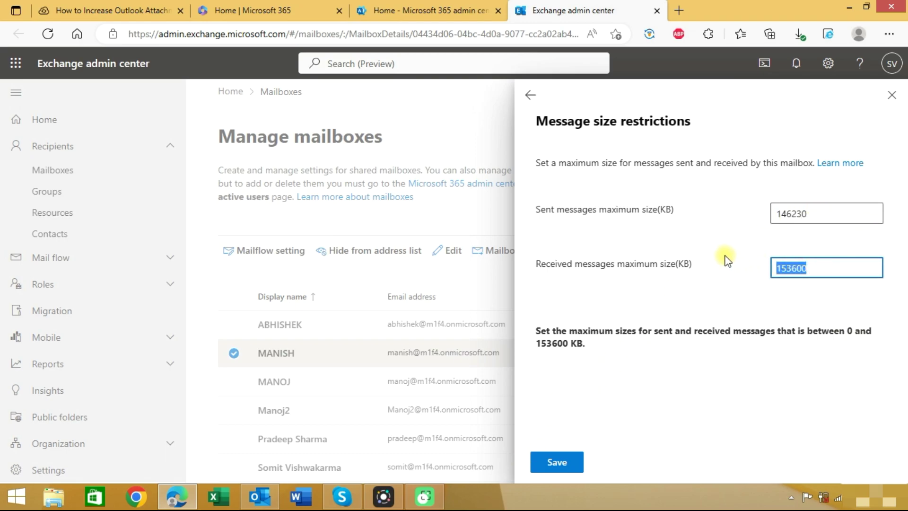
pyautogui.write('146230')
pyautogui.click(544, 466)
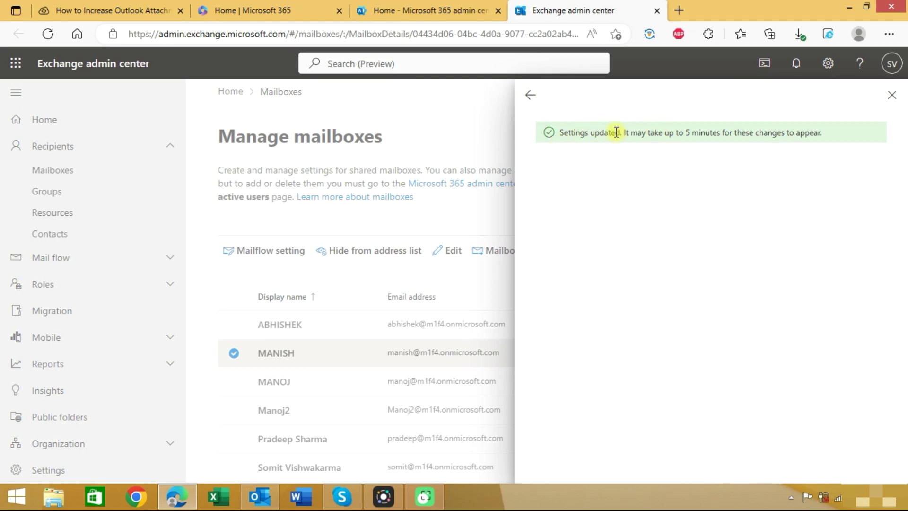
# - Reopen the second mailbox's mail flow settings to confirm the 146230 KB limits
pyautogui.click(889, 96)
pyautogui.click(351, 352)
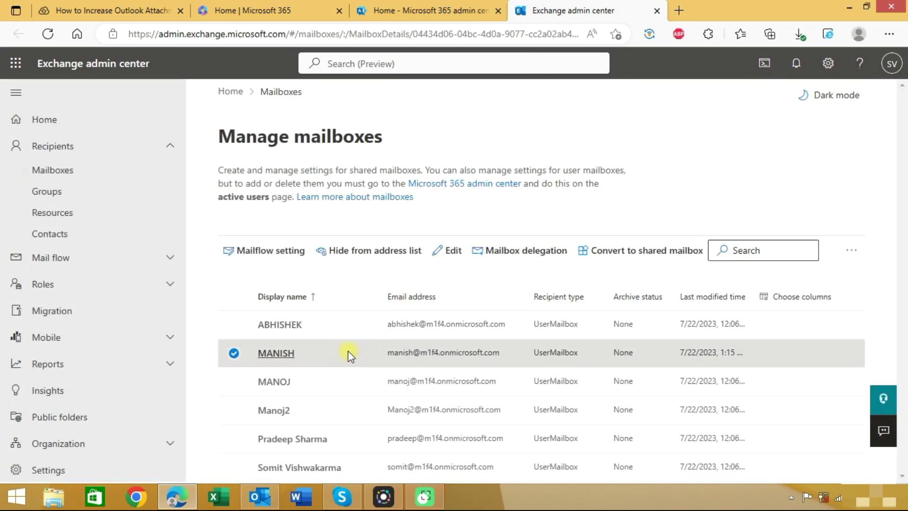
pyautogui.click(745, 206)
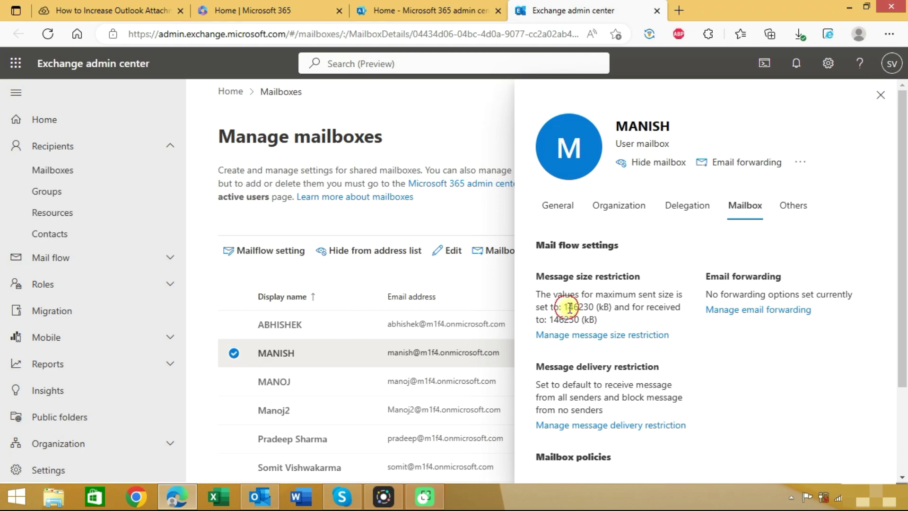
pyautogui.moveTo(568, 307); pyautogui.dragTo(611, 320)
pyautogui.click(611, 320)
pyautogui.press('Escape')
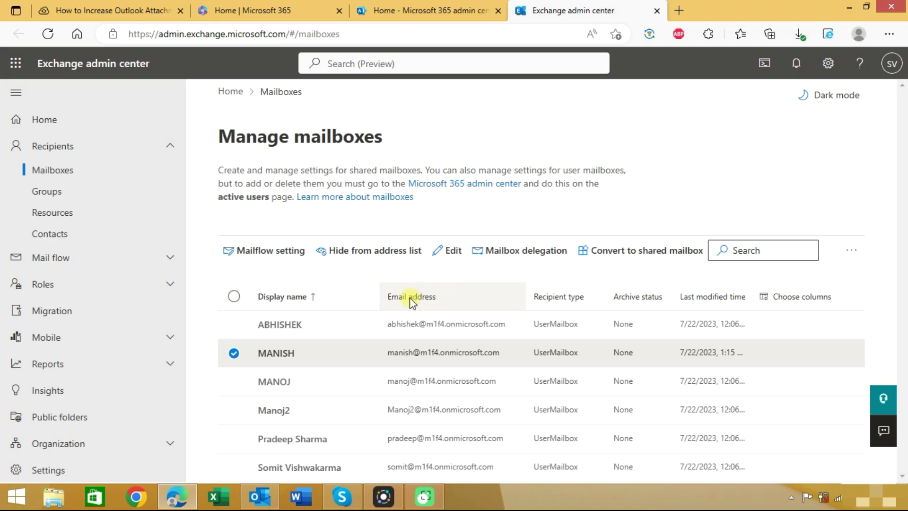
# - Search the Start screen for powershell and run Windows PowerShell as administrator
pyautogui.click(10, 501)
pyautogui.moveTo(864, 54)
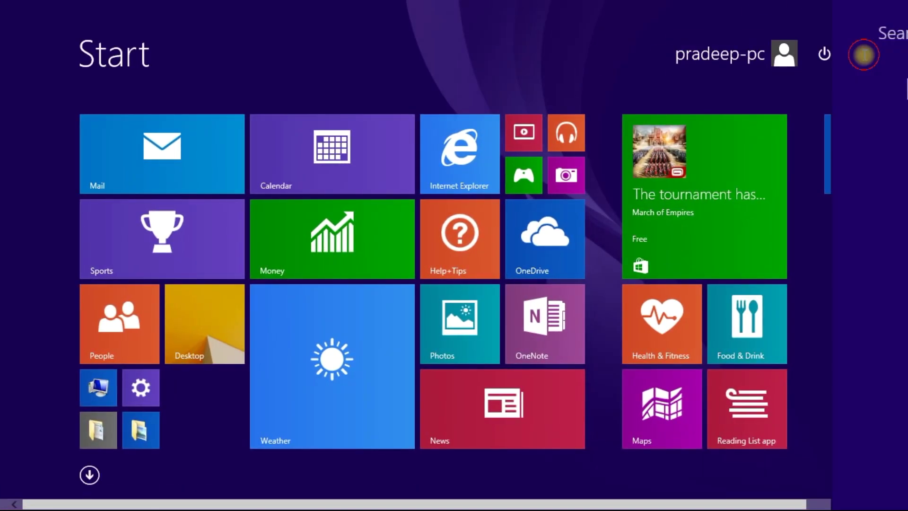
pyautogui.write('power')
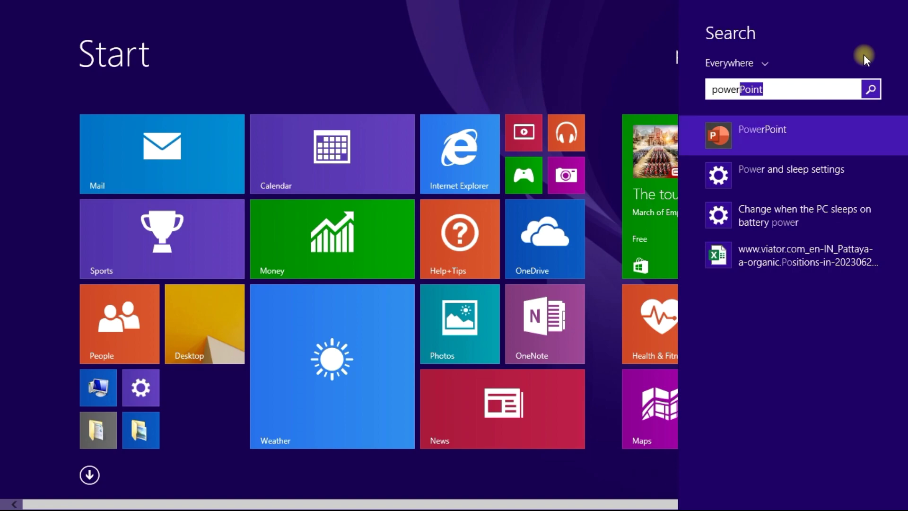
pyautogui.write('shell')
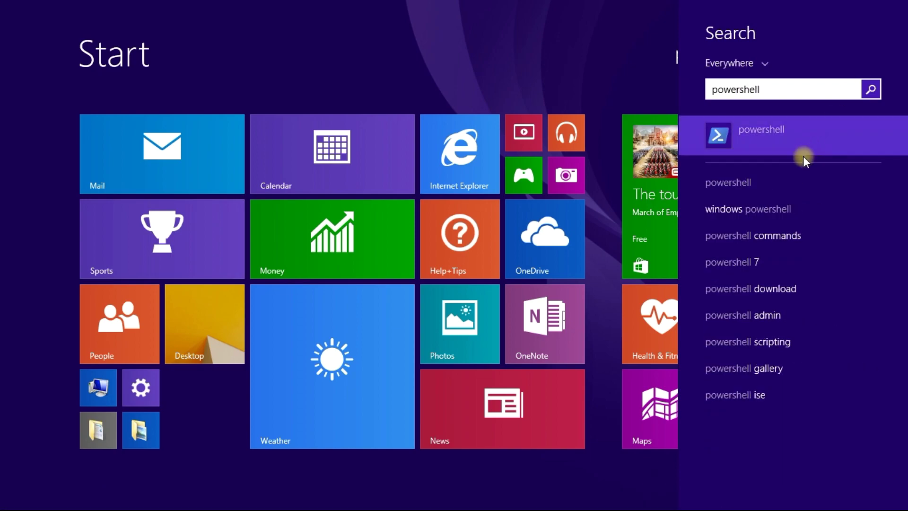
pyautogui.rightClick(789, 138)
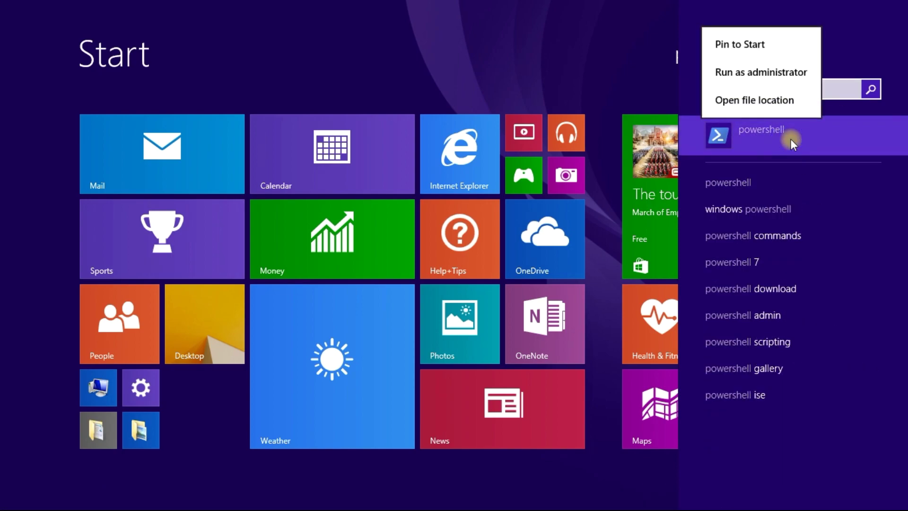
pyautogui.click(763, 71)
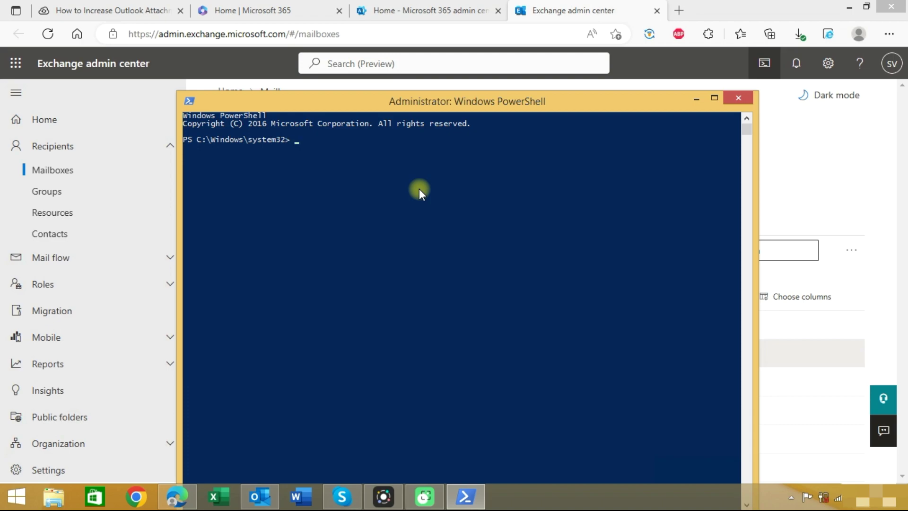
# - Run connect-exchangeonline and sign in with the admin account and its password
pyautogui.write('connect-exchangeonline')
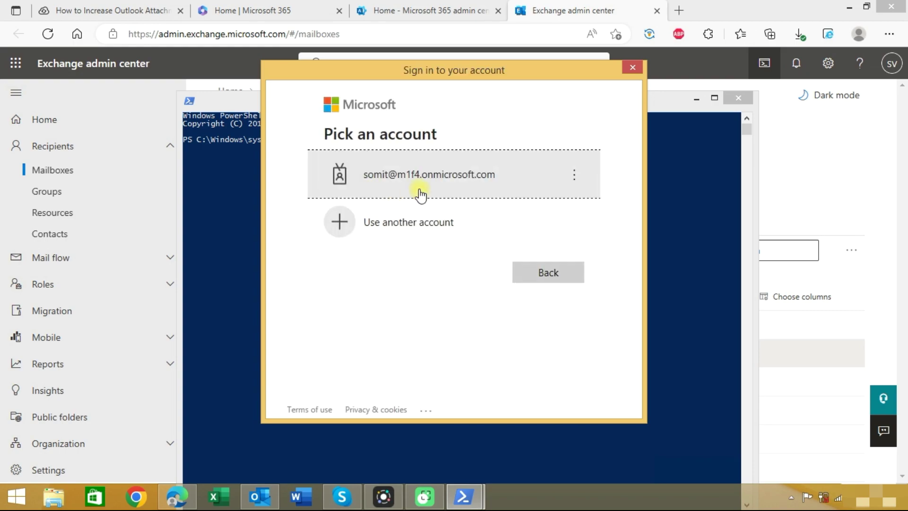
pyautogui.click(420, 195)
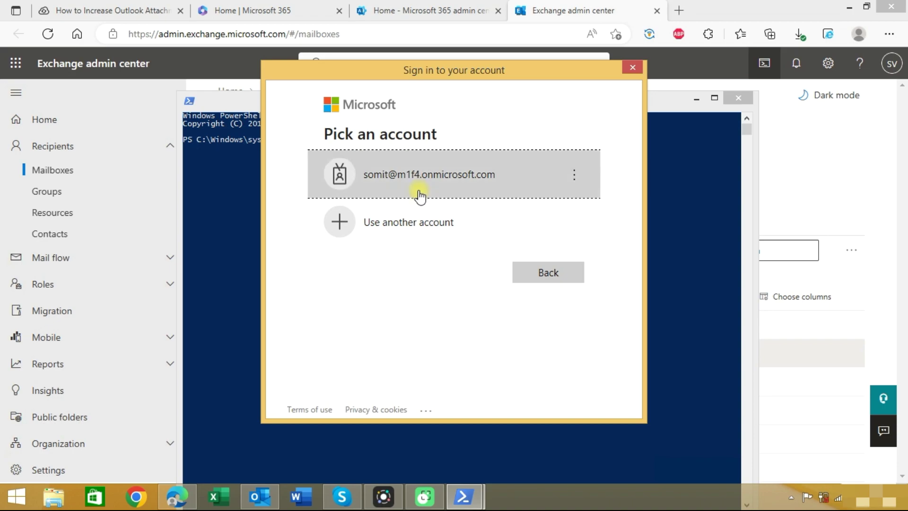
pyautogui.click(468, 175)
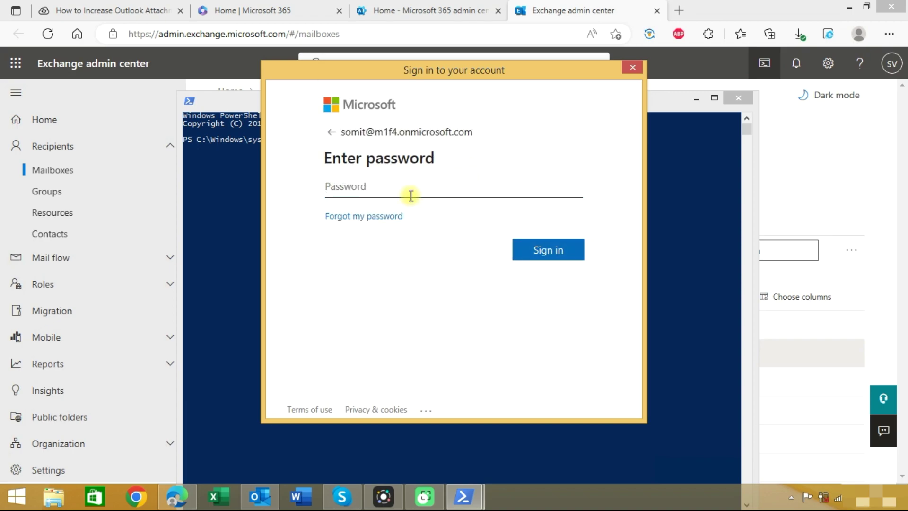
pyautogui.write('••••••••••••••••')
pyautogui.press('Tab')
pyautogui.press('Return')
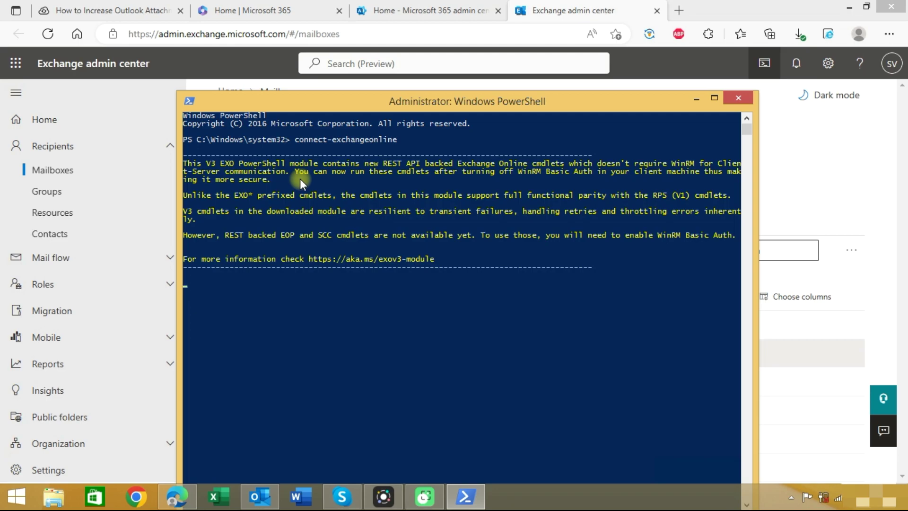
# - Find the cloudbik article's PowerShell section and select the For All MailBoxes Get-Mailbox command
pyautogui.click(142, 9)
pyautogui.scroll(-4, 206, 217)
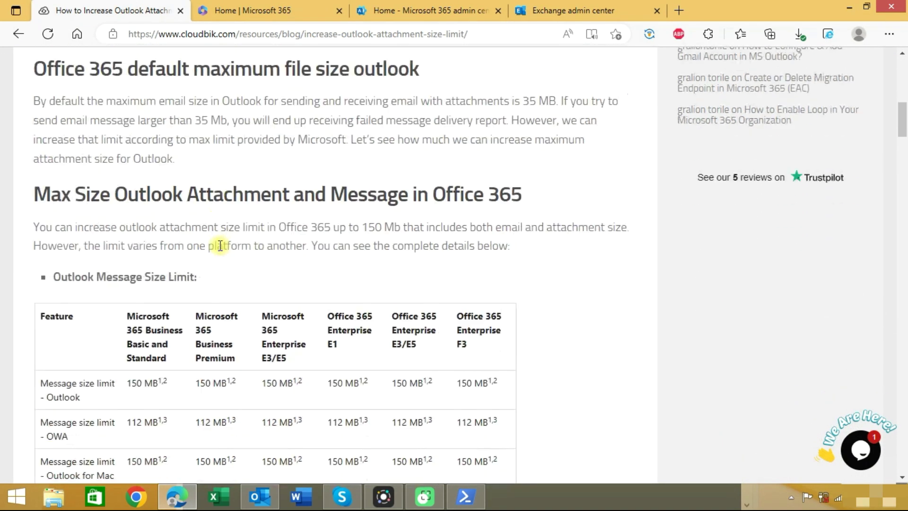
pyautogui.scroll(-20, 220, 245)
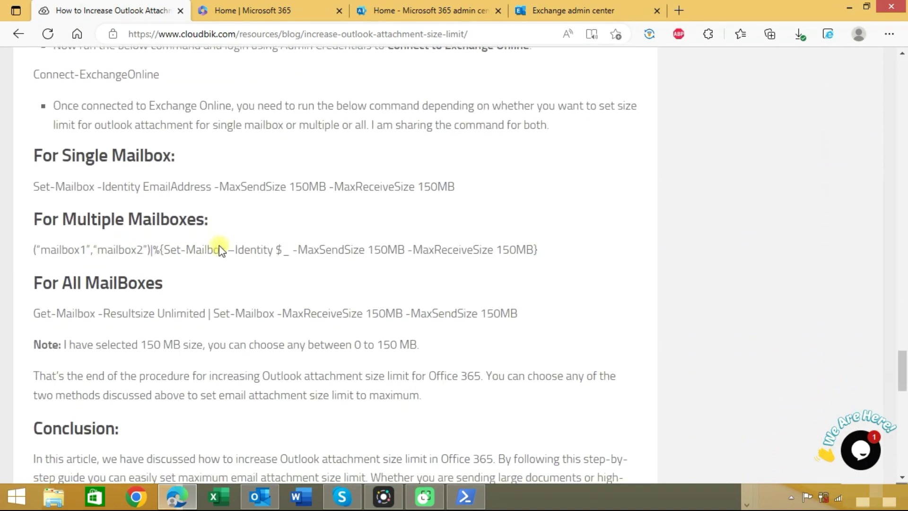
pyautogui.scroll(-4, 219, 245)
pyautogui.scroll(5, 219, 246)
pyautogui.scroll(1, 220, 243)
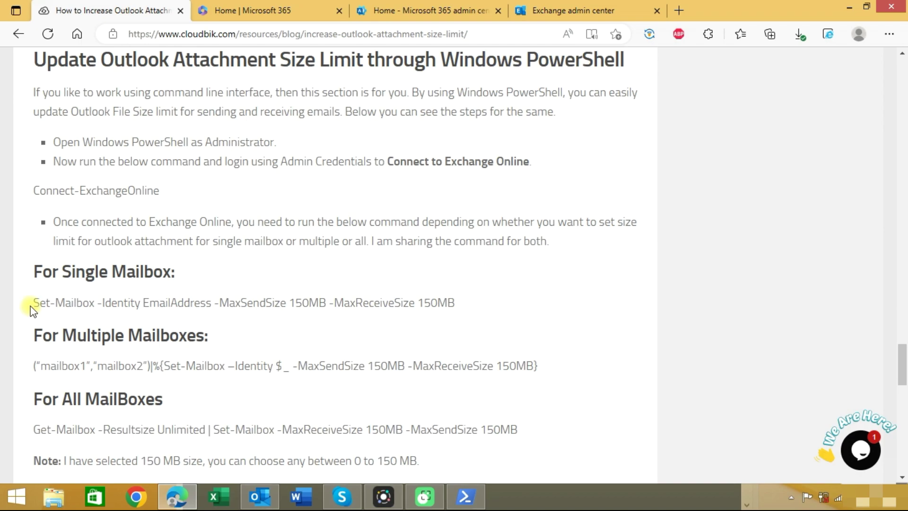
pyautogui.scroll(-2, 67, 331)
pyautogui.scroll(-1, 67, 330)
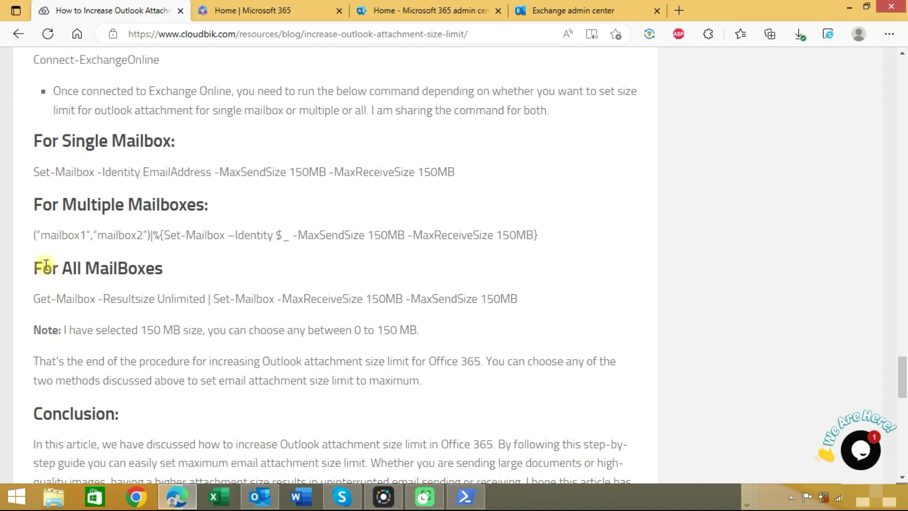
pyautogui.moveTo(36, 235); pyautogui.dragTo(523, 235)
pyautogui.click(523, 232)
pyautogui.moveTo(42, 304); pyautogui.dragTo(524, 303)
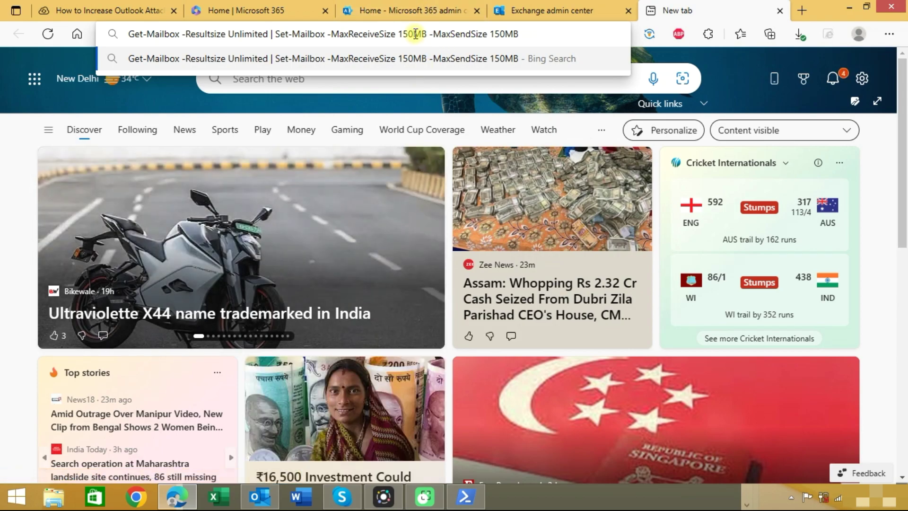
# - Change both 150MB sizes in the all-mailboxes command to 100MB and paste it into PowerShell
pyautogui.moveTo(414, 34); pyautogui.dragTo(397, 34)
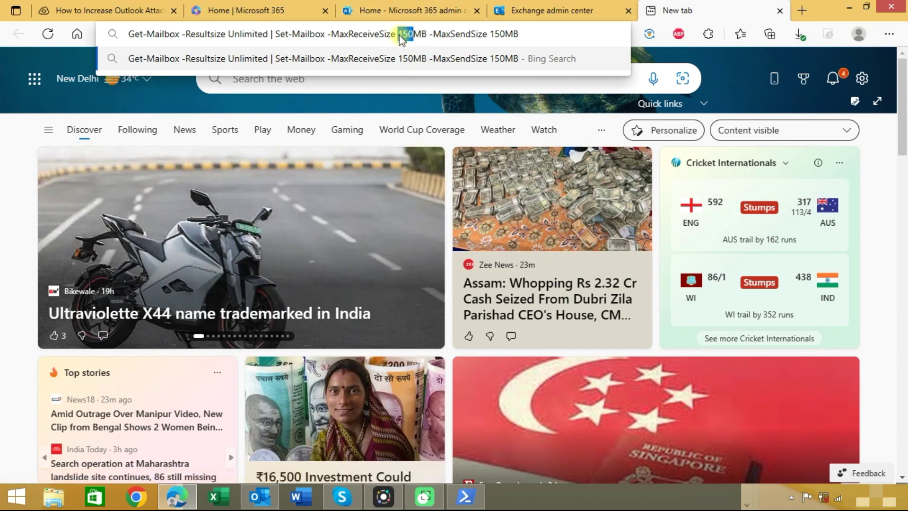
pyautogui.write('100')
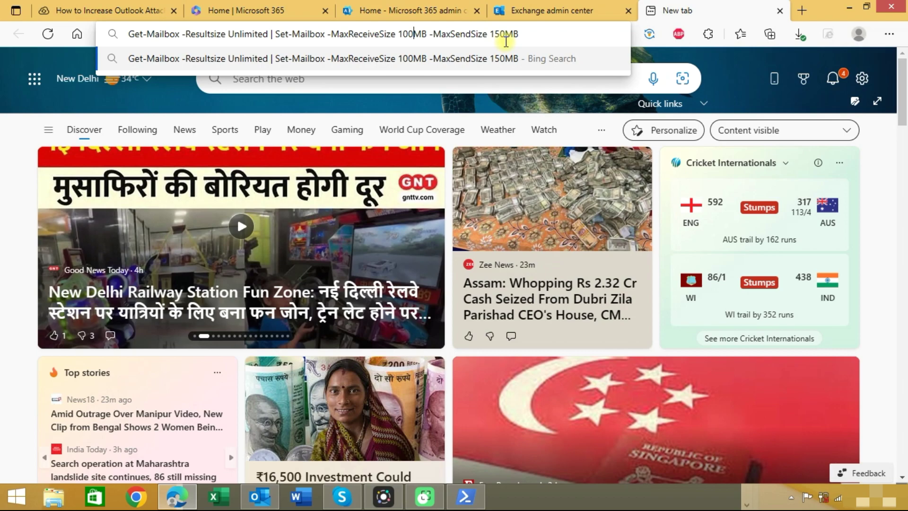
pyautogui.moveTo(505, 35); pyautogui.dragTo(495, 35)
pyautogui.write('00')
pyautogui.click(410, 44)
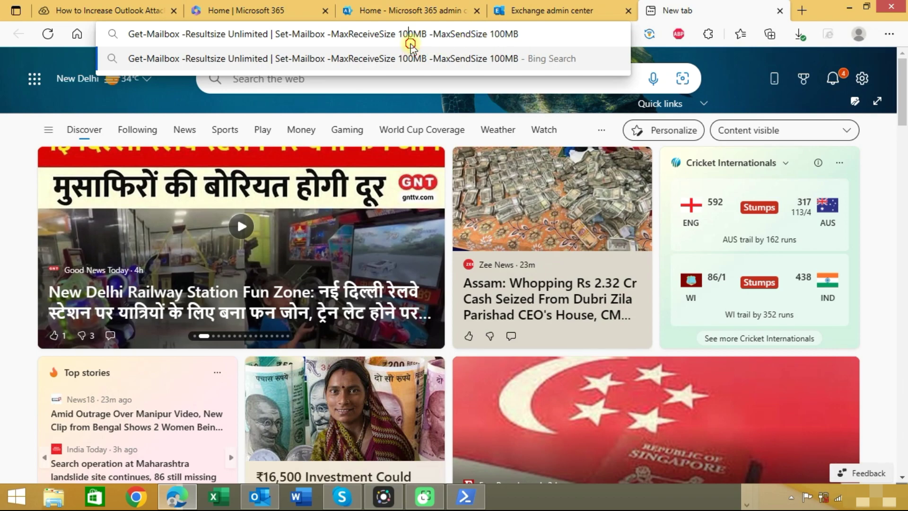
pyautogui.hotkey('ctrl', 'a')
pyautogui.hotkey('ctrl', 'c')
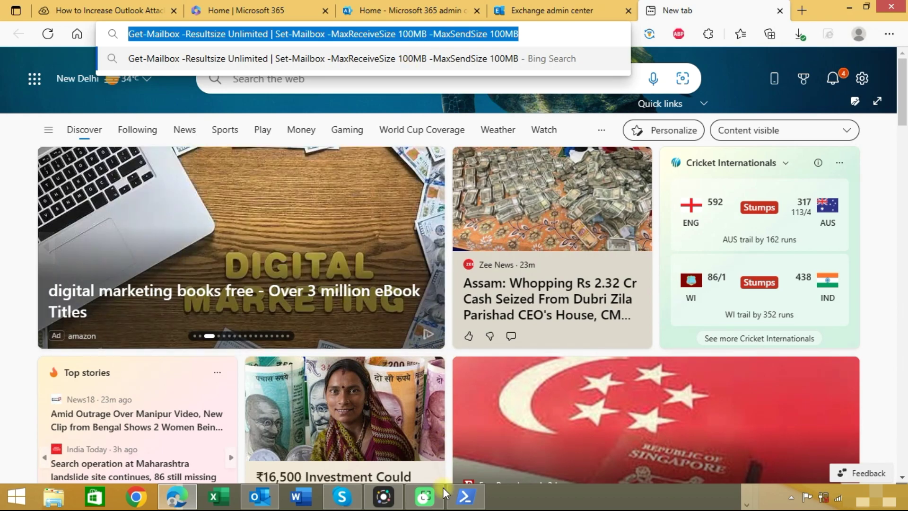
pyautogui.click(465, 496)
pyautogui.rightClick(327, 284)
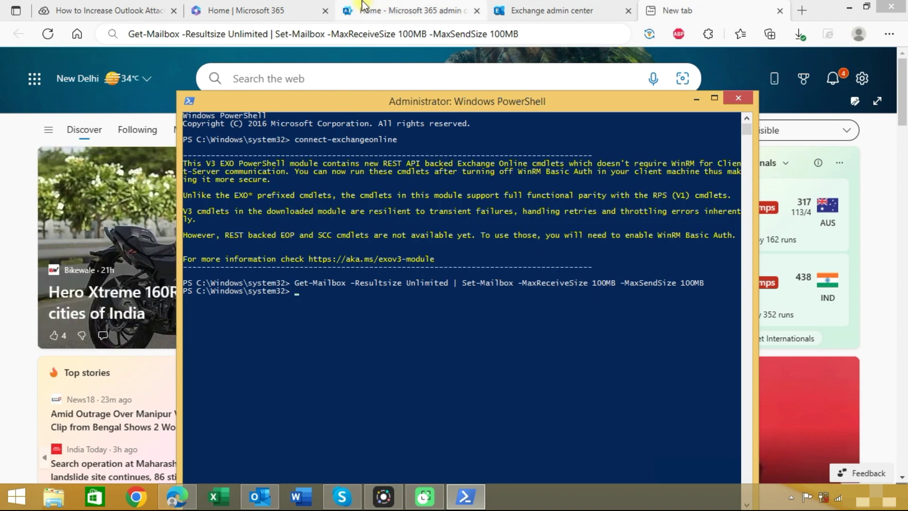
# - Reload the mailbox list and confirm the second mailbox's send and receive limits read 102400 KB
pyautogui.click(513, 9)
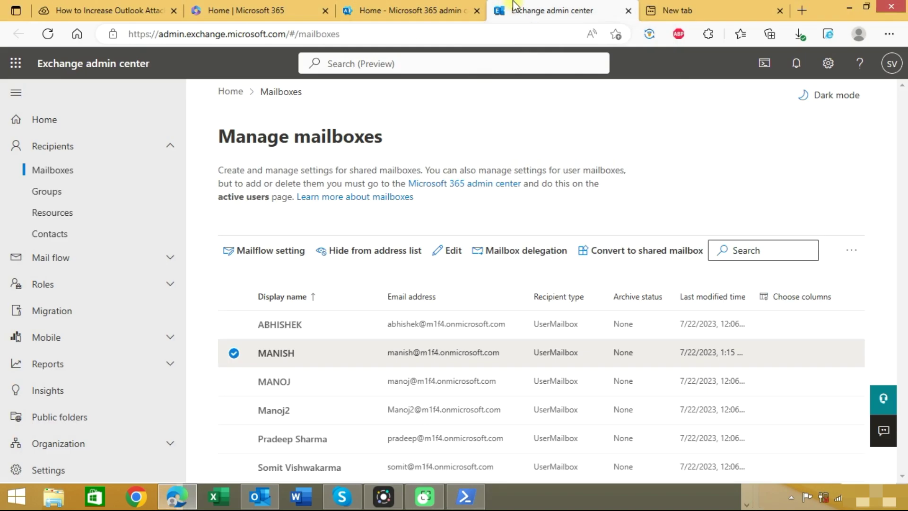
pyautogui.press('F5')
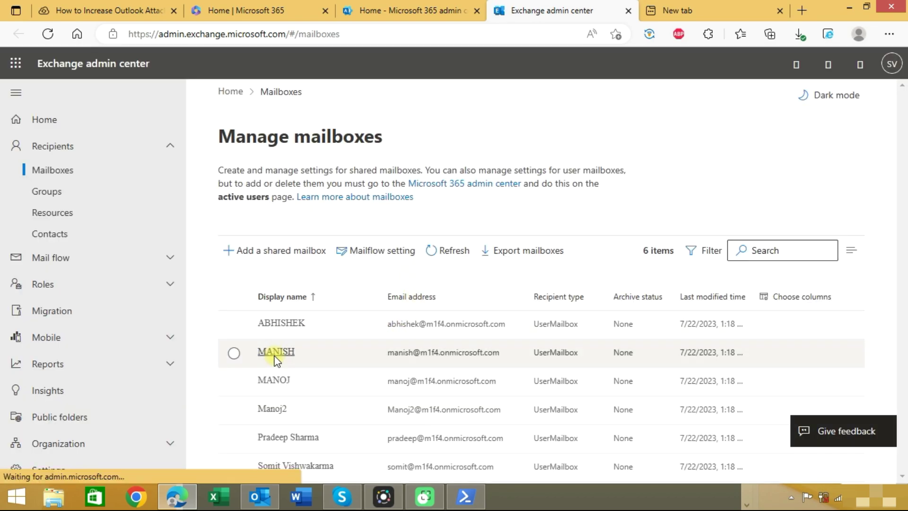
pyautogui.click(276, 351)
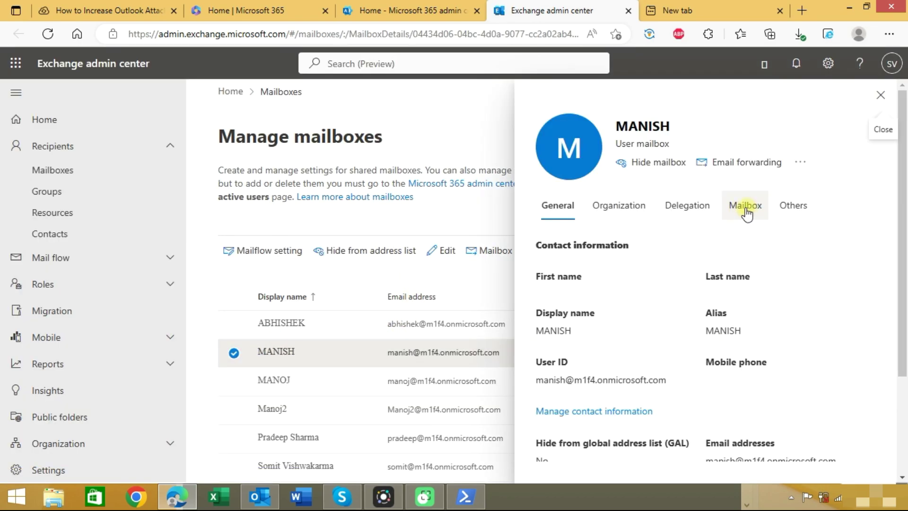
pyautogui.click(744, 211)
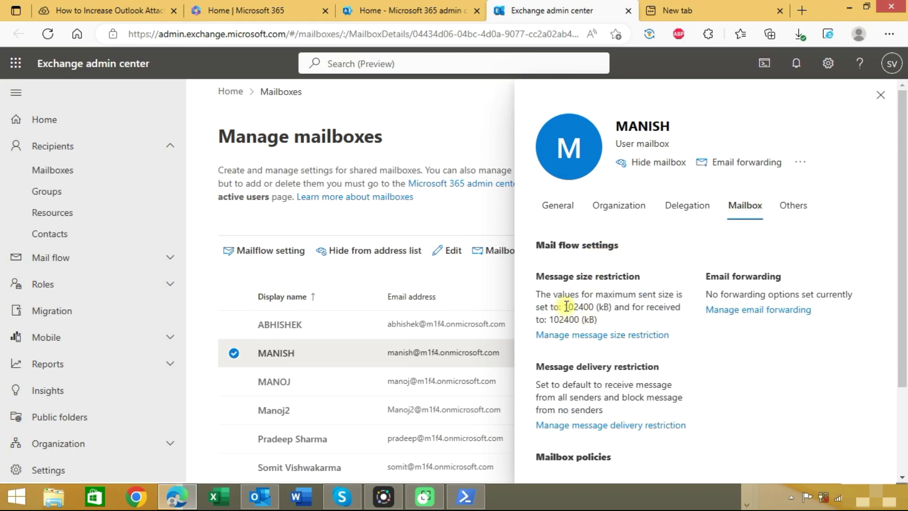
pyautogui.moveTo(565, 307); pyautogui.dragTo(596, 306)
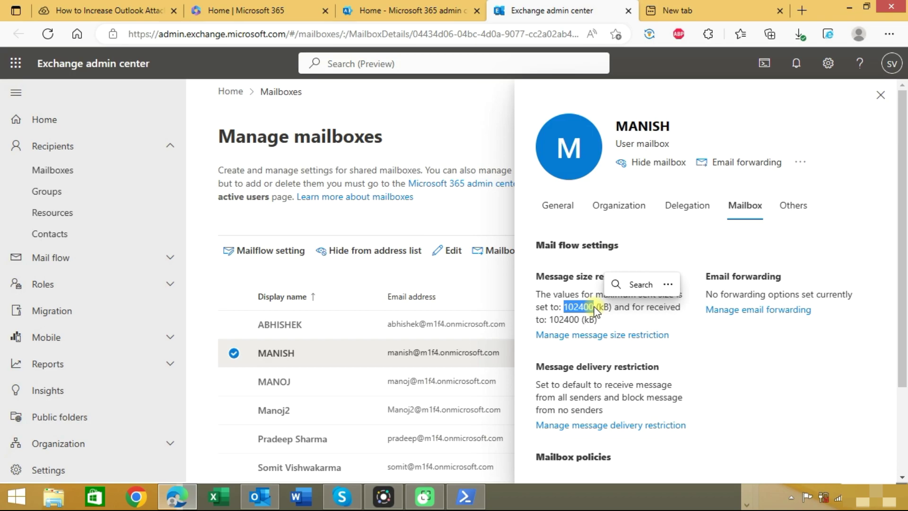
# - Return to the cloudbik size-limit article tab with Ctrl+1
pyautogui.hotkey('ctrl', '1')
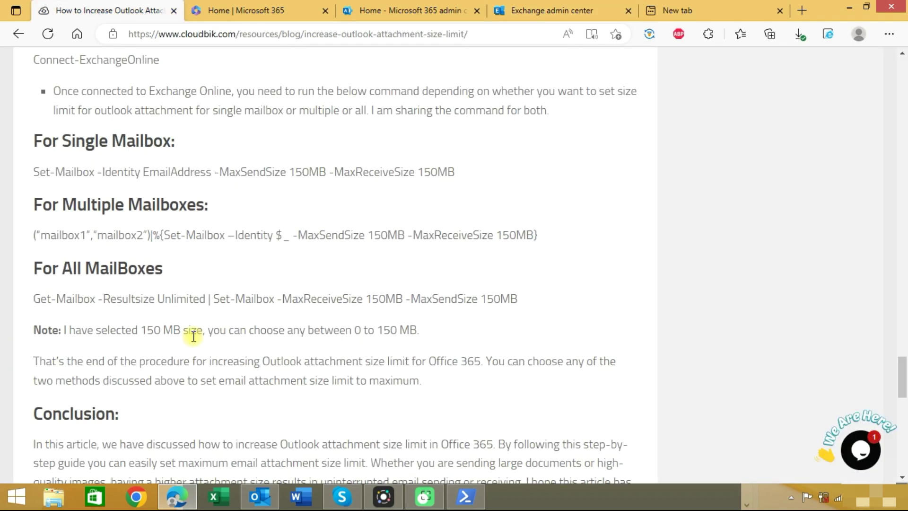